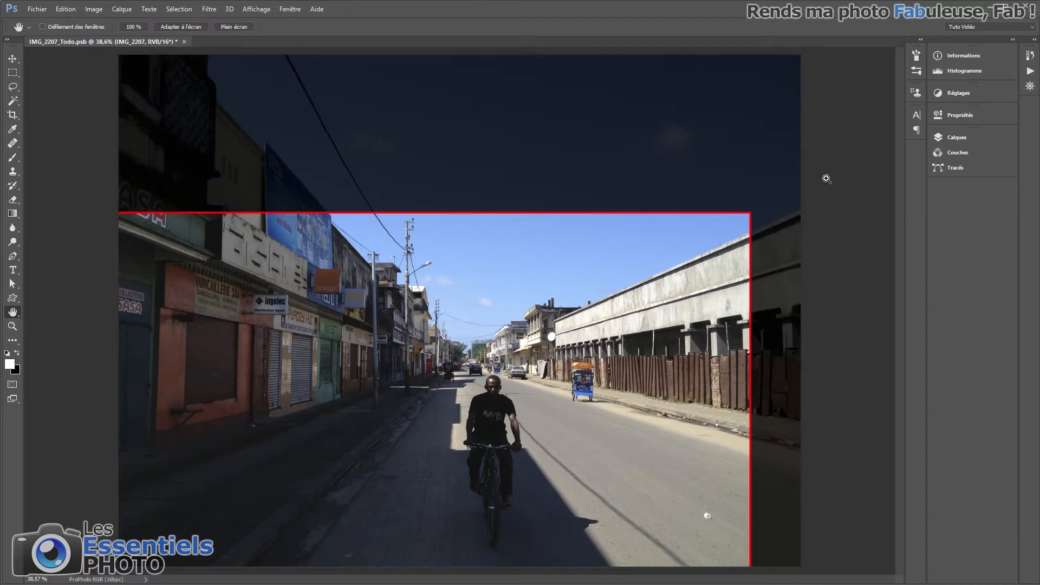
{"action": "key", "text": "ctrl+plus"}
{"action": "left_click_drag", "start_coordinate": [780, 573], "coordinate": [827, 472]}
{"action": "left_click_drag", "start_coordinate": [757, 190], "coordinate": [755, 196]}
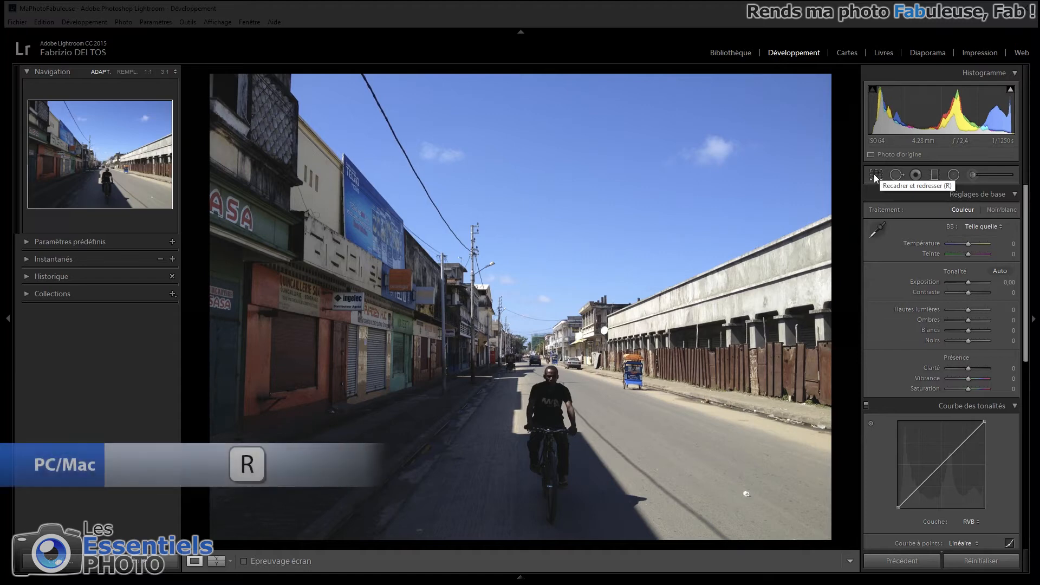
- In Lightroom, crop the street photo to 16 x 9, removing the upper sky and a strip along the right edge
{"action": "key", "text": "r"}
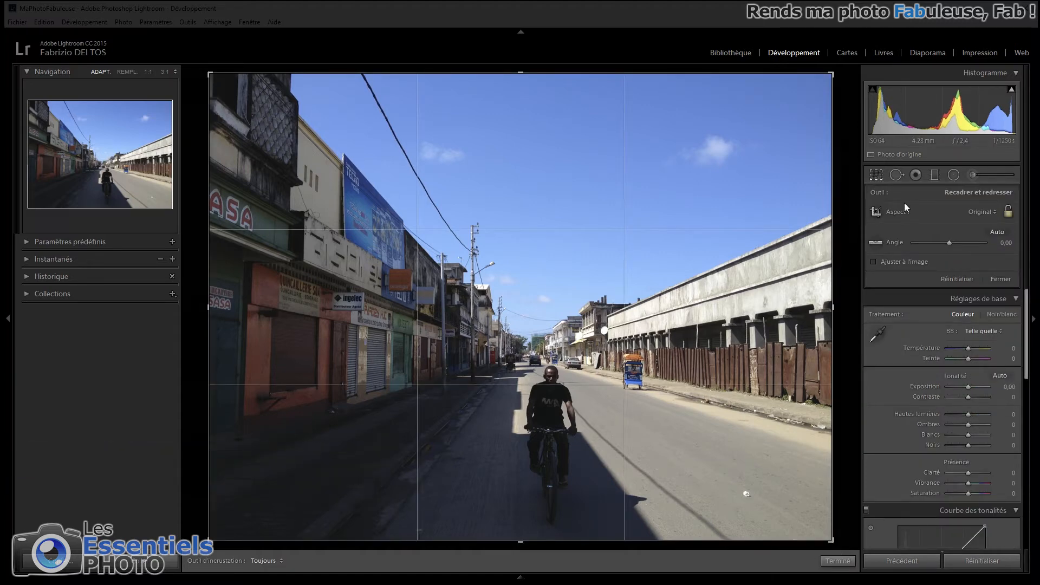
{"action": "left_click", "coordinate": [978, 211]}
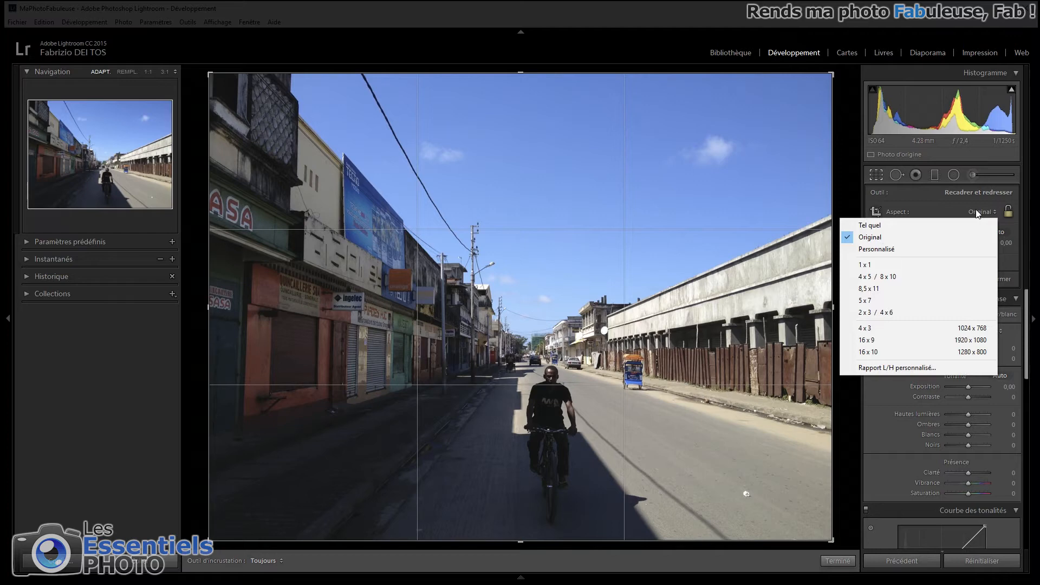
{"action": "left_click", "coordinate": [881, 340]}
{"action": "left_click_drag", "start_coordinate": [637, 312], "coordinate": [637, 255]}
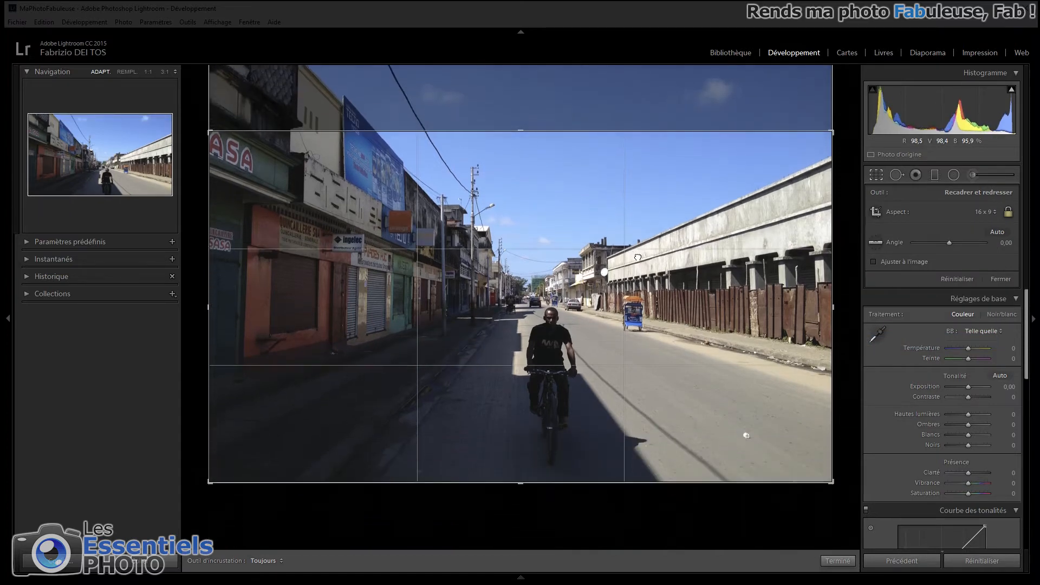
{"action": "left_click_drag", "start_coordinate": [831, 133], "coordinate": [808, 145]}
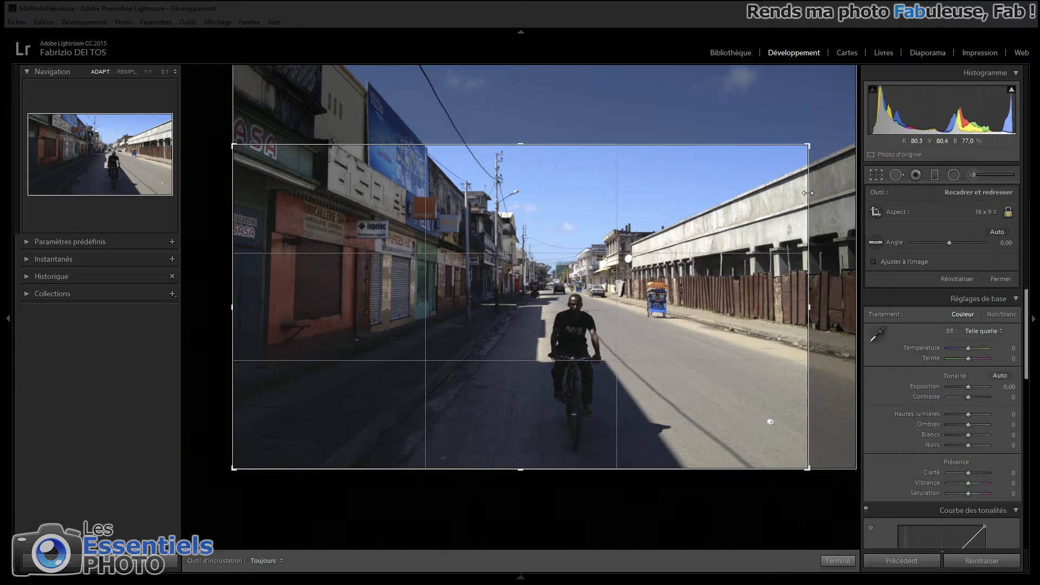
{"action": "key", "text": "r"}
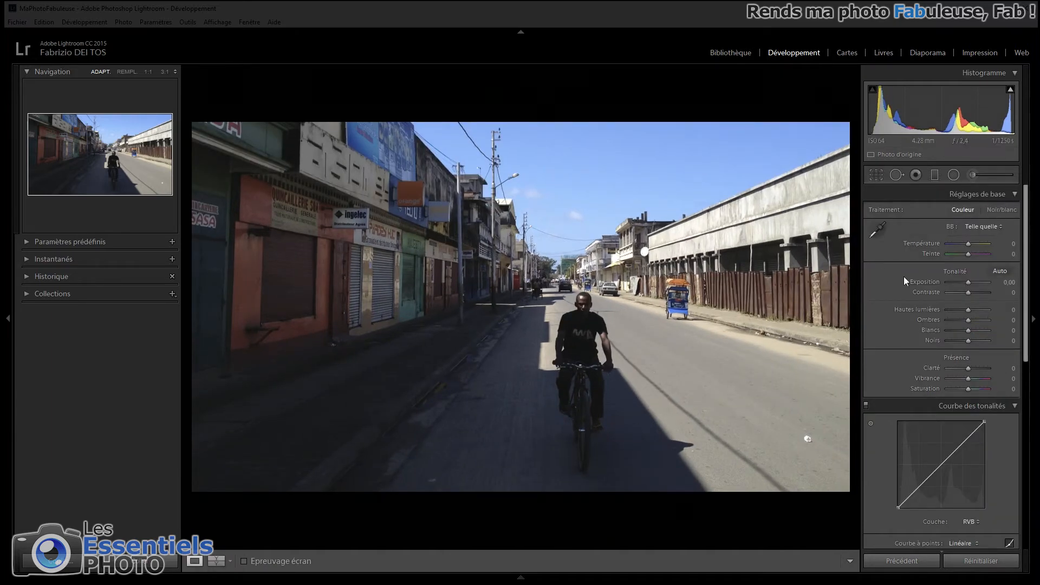
- Warm and enrich the photo's colours with temperature +28, tint −12, vibrance +33 and saturation +15
{"action": "left_click_drag", "start_coordinate": [970, 242], "coordinate": [977, 247]}
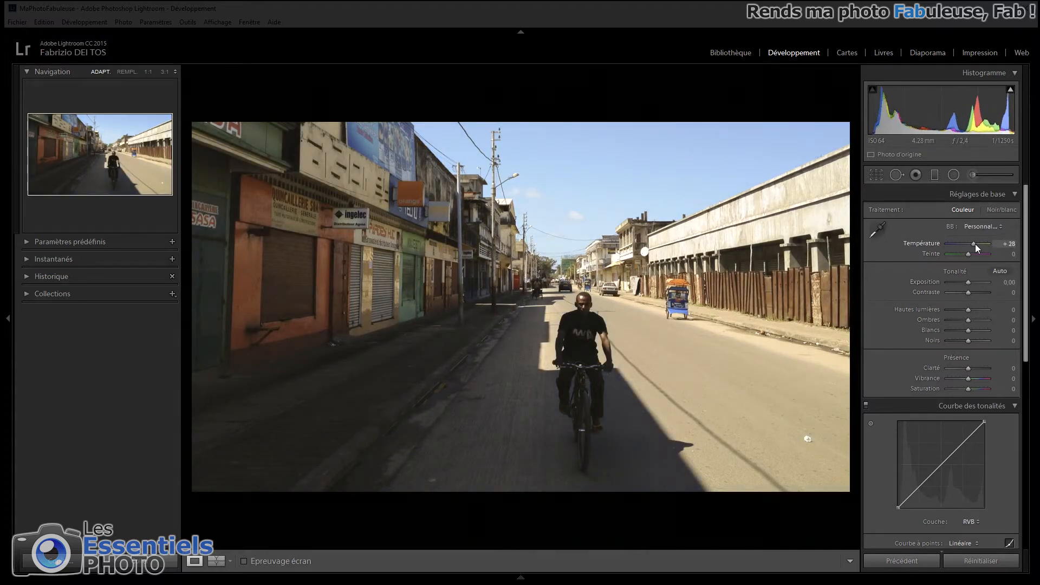
{"action": "left_click_drag", "start_coordinate": [969, 255], "coordinate": [968, 253]}
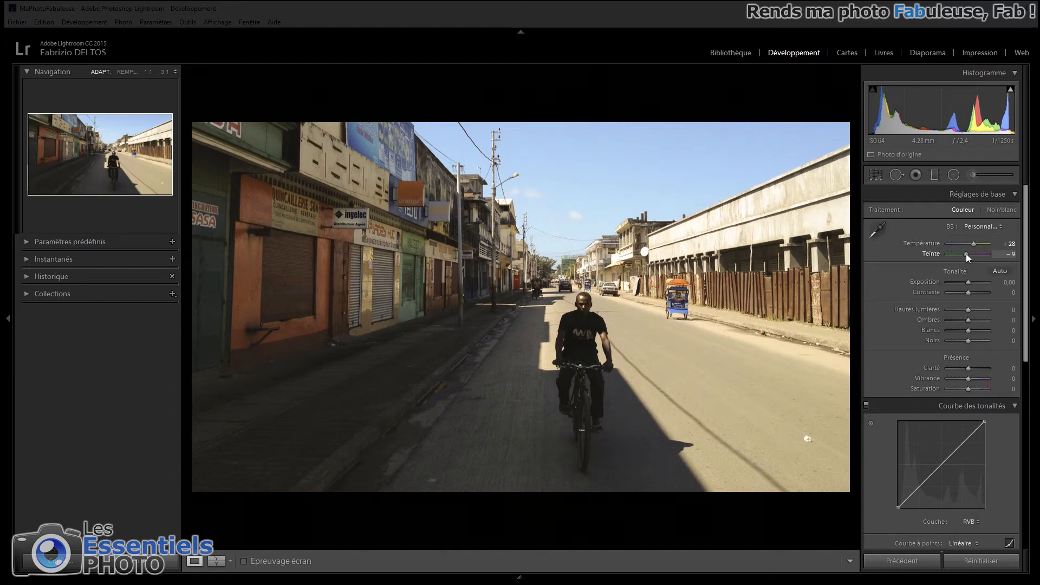
{"action": "left_click_drag", "start_coordinate": [967, 254], "coordinate": [966, 254]}
{"action": "left_click_drag", "start_coordinate": [973, 378], "coordinate": [973, 390]}
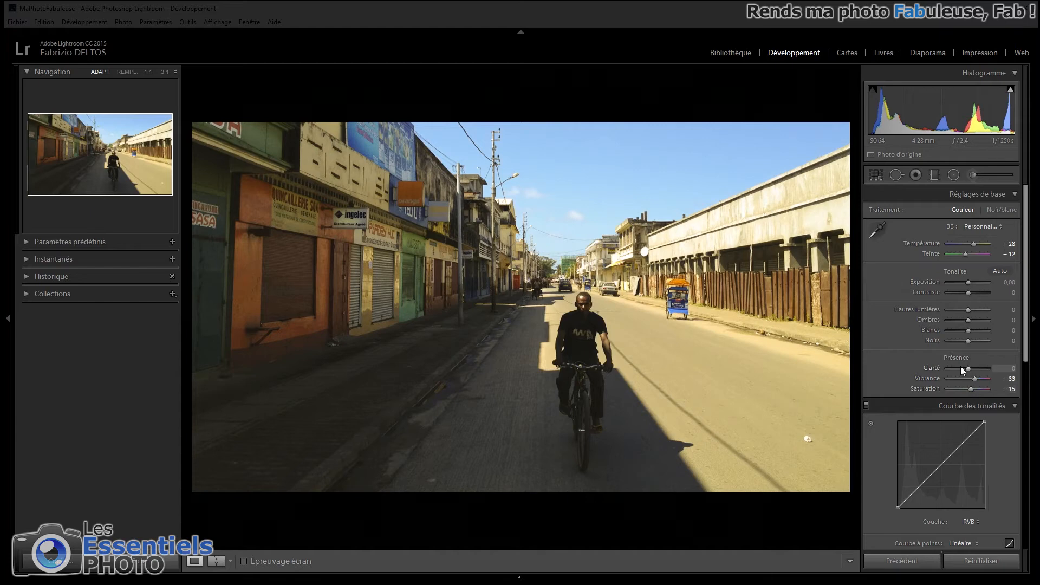
- Set the photo's highlights to −55, blacks to −15, shadows to +52 and clarity to +44
{"action": "left_click_drag", "start_coordinate": [960, 310], "coordinate": [954, 311]}
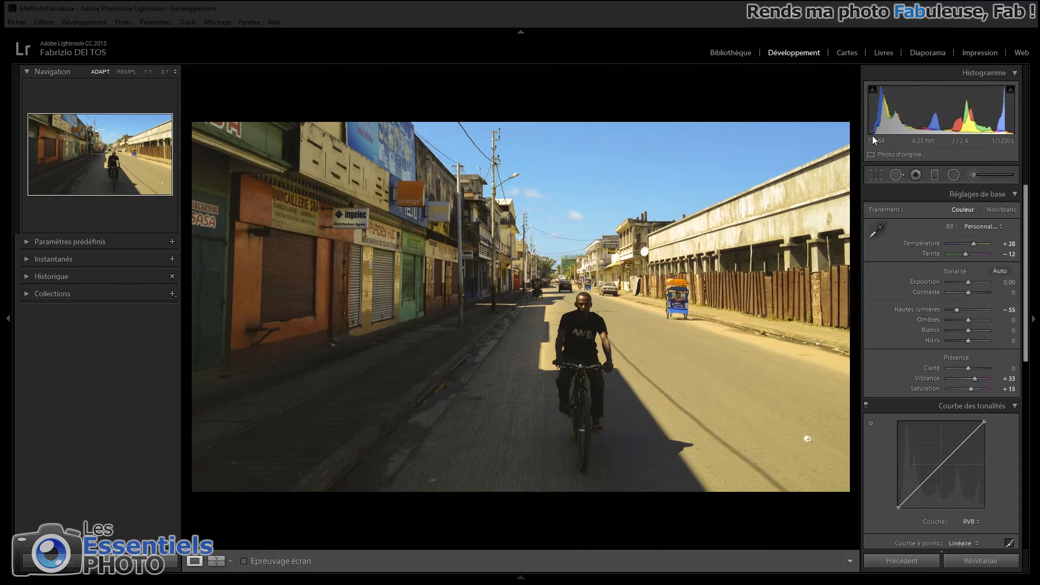
{"action": "left_click_drag", "start_coordinate": [968, 340], "coordinate": [964, 341]}
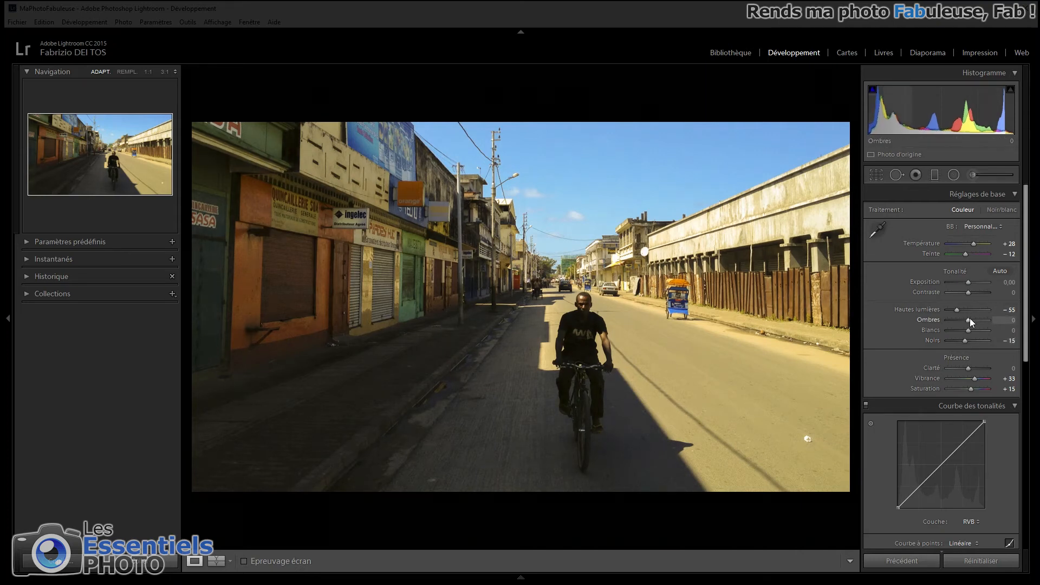
{"action": "left_click_drag", "start_coordinate": [970, 320], "coordinate": [980, 322]}
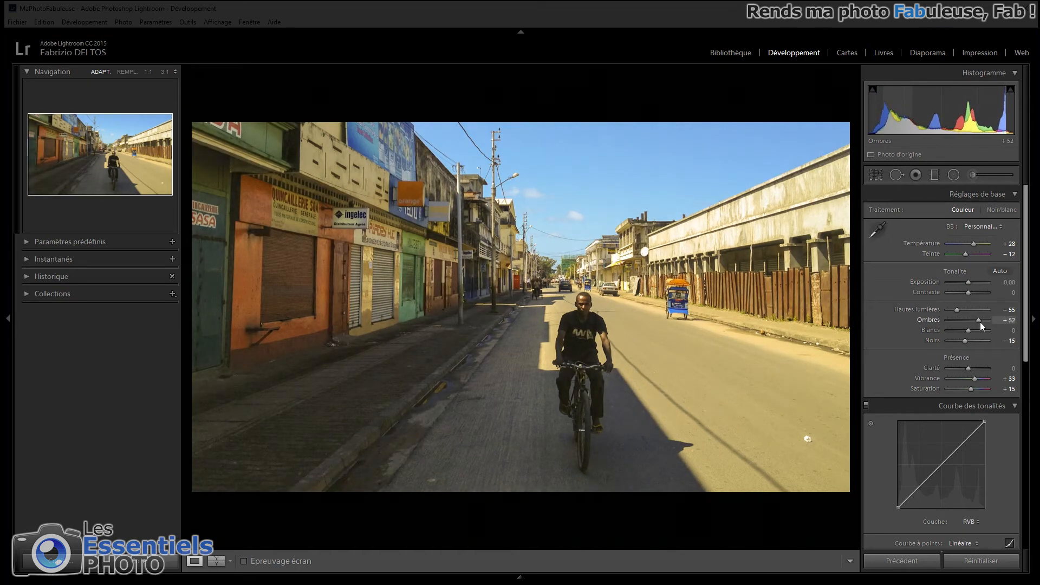
{"action": "left_click_drag", "start_coordinate": [971, 368], "coordinate": [979, 369]}
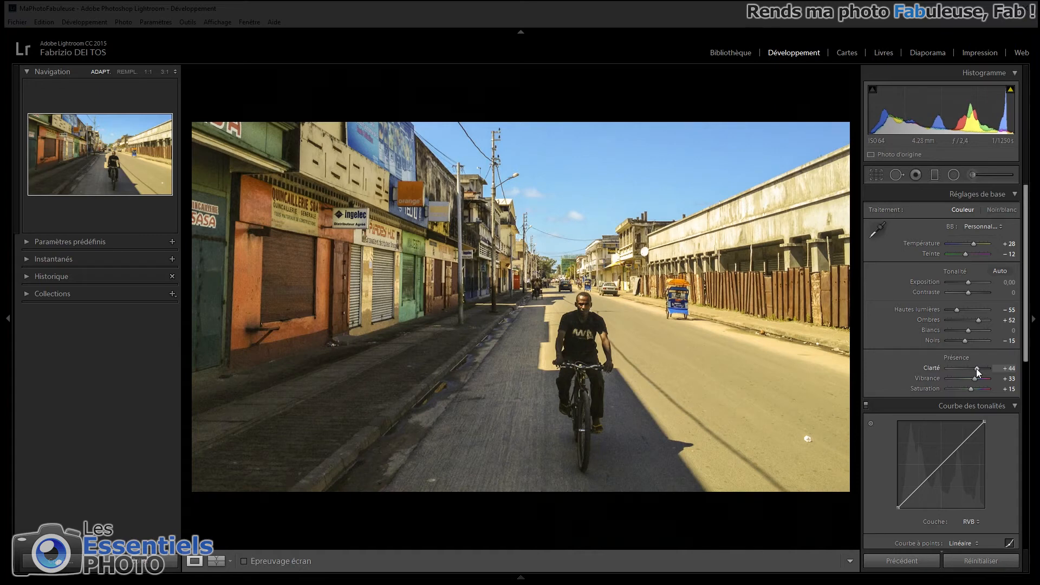
- Retouch the bright spots on the shaded and sunlit parts of the road using spot removal in clone mode
{"action": "left_click", "coordinate": [896, 175]}
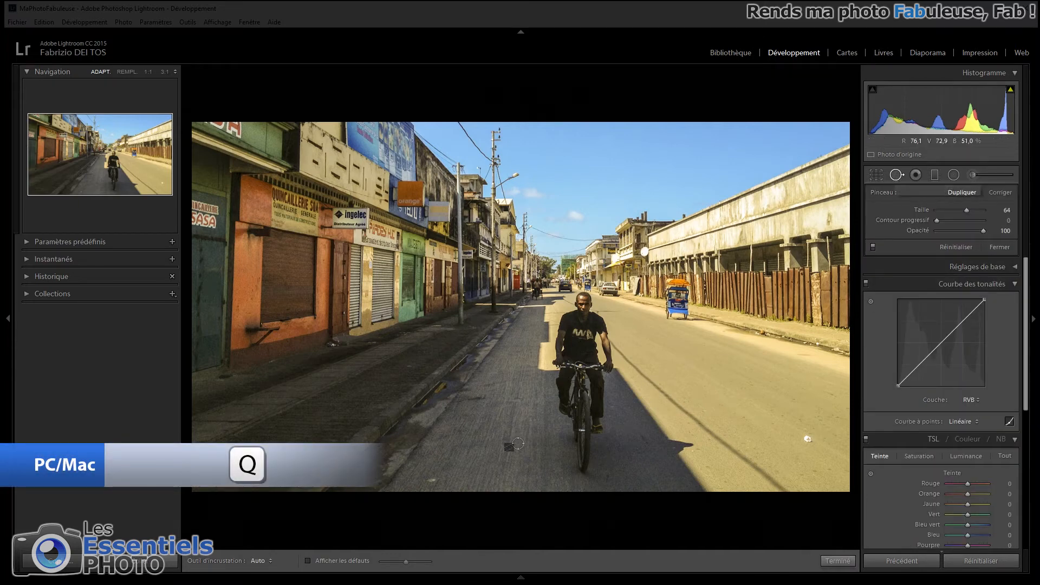
{"action": "left_click", "coordinate": [432, 479]}
{"action": "mouse_move", "coordinate": [810, 439]}
{"action": "left_mouse_down"}
{"action": "mouse_move", "coordinate": [789, 424]}
{"action": "mouse_move", "coordinate": [823, 446]}
{"action": "left_mouse_up"}
{"action": "key", "text": "h"}
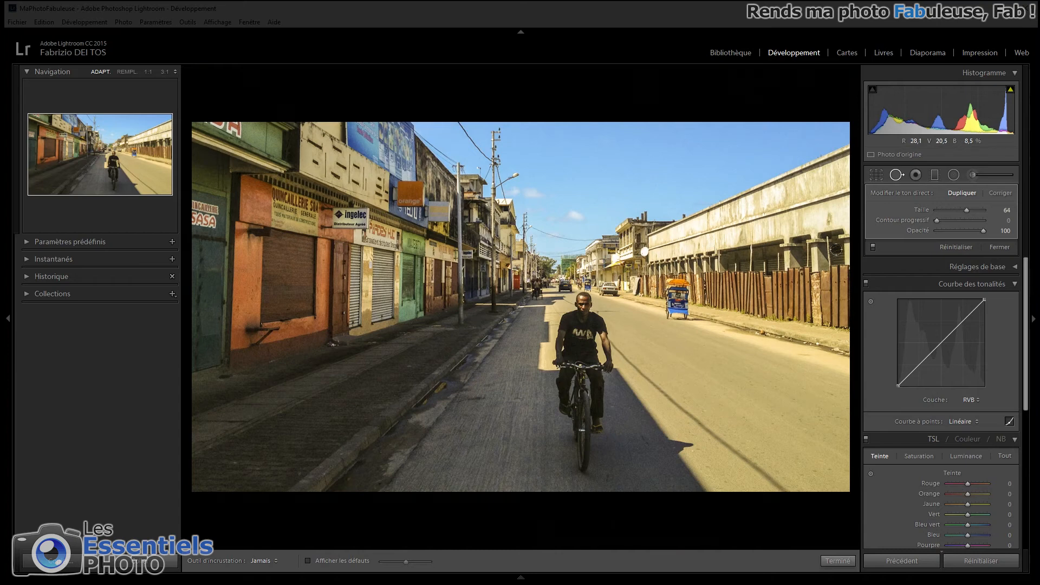
{"action": "left_click", "coordinate": [896, 176]}
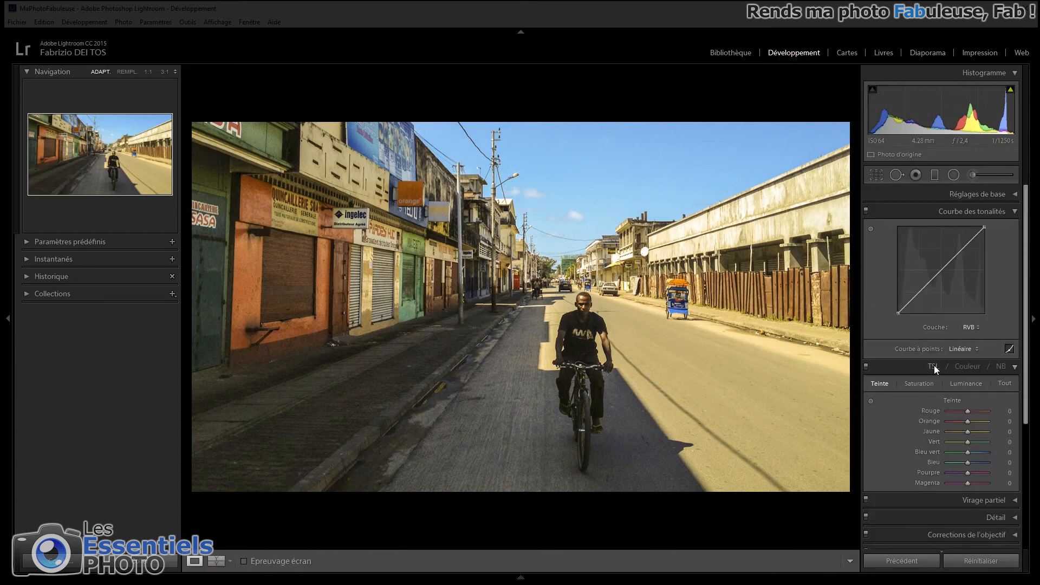
- Darken the sky with targeted luminance adjustment, bringing blue to −43 and aqua to −4
{"action": "left_click", "coordinate": [966, 383]}
{"action": "left_click", "coordinate": [870, 401]}
{"action": "left_click_drag", "start_coordinate": [631, 177], "coordinate": [631, 201]}
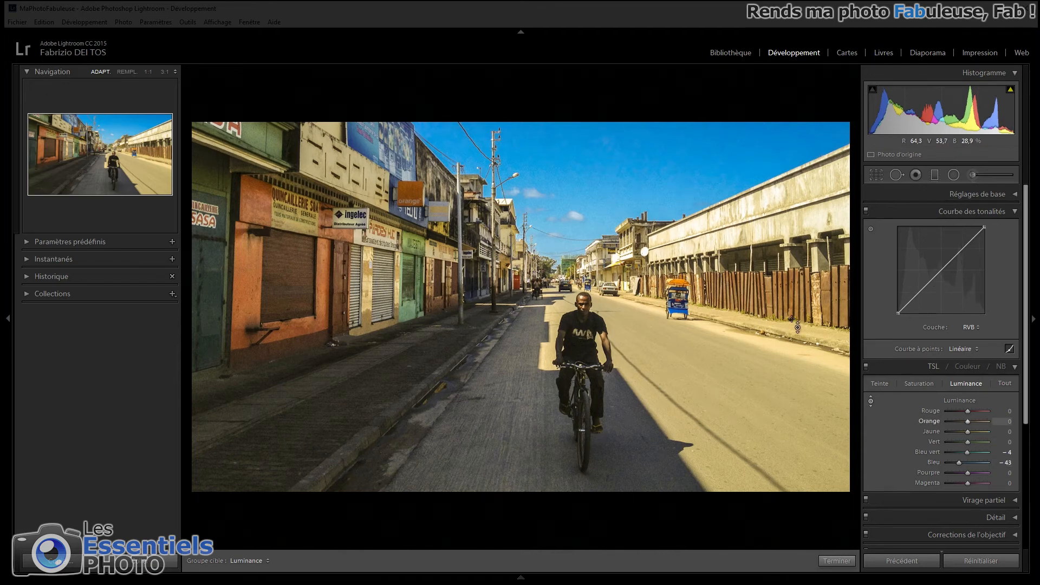
- Darken the shaded road left of the cyclist and around the bike with two negative-exposure brush masks, the second at −0.67
{"action": "left_click", "coordinate": [972, 176]}
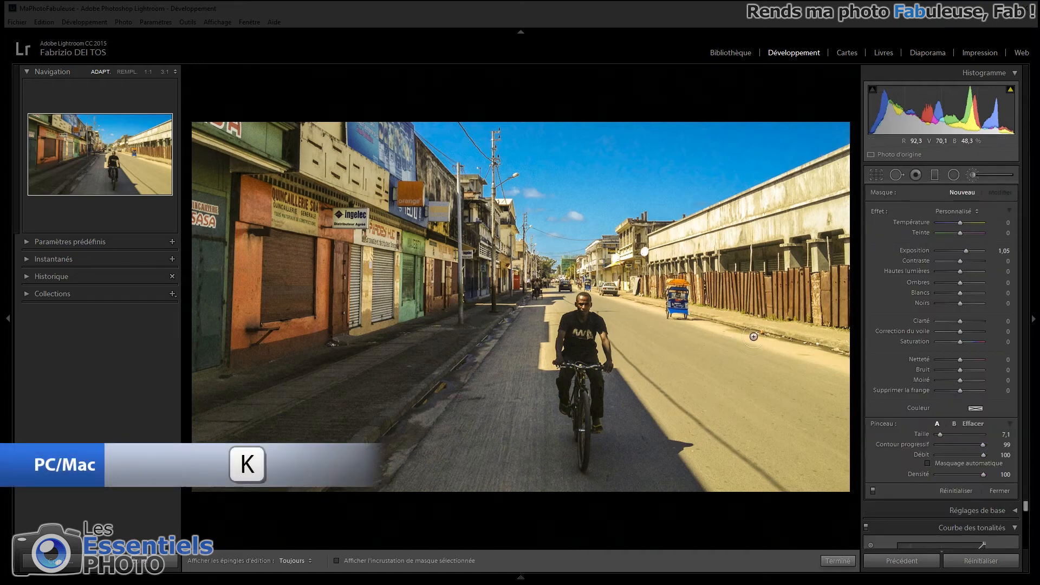
{"action": "left_click", "coordinate": [956, 251]}
{"action": "mouse_move", "coordinate": [548, 338]}
{"action": "left_mouse_down"}
{"action": "mouse_move", "coordinate": [438, 463]}
{"action": "mouse_move", "coordinate": [437, 450]}
{"action": "mouse_move", "coordinate": [476, 478]}
{"action": "mouse_move", "coordinate": [505, 484]}
{"action": "mouse_move", "coordinate": [527, 362]}
{"action": "mouse_move", "coordinate": [465, 471]}
{"action": "left_mouse_up"}
{"action": "left_click", "coordinate": [957, 194]}
{"action": "left_click_drag", "start_coordinate": [555, 386], "coordinate": [556, 499]}
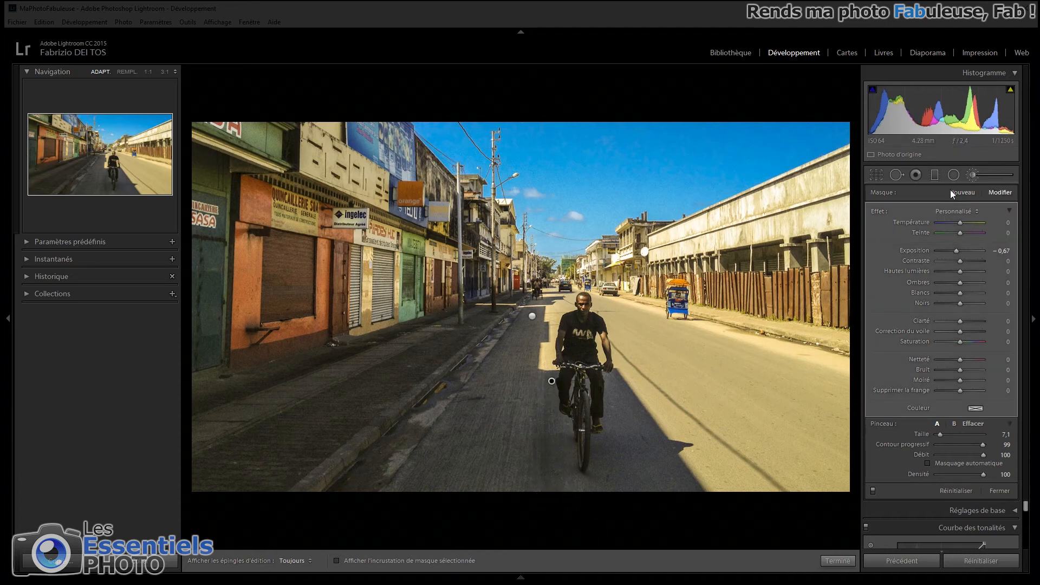
- Paint a third brush mask with exposure 0.29 over the shaded road right of the cyclist and compare before and after
{"action": "left_click", "coordinate": [950, 197]}
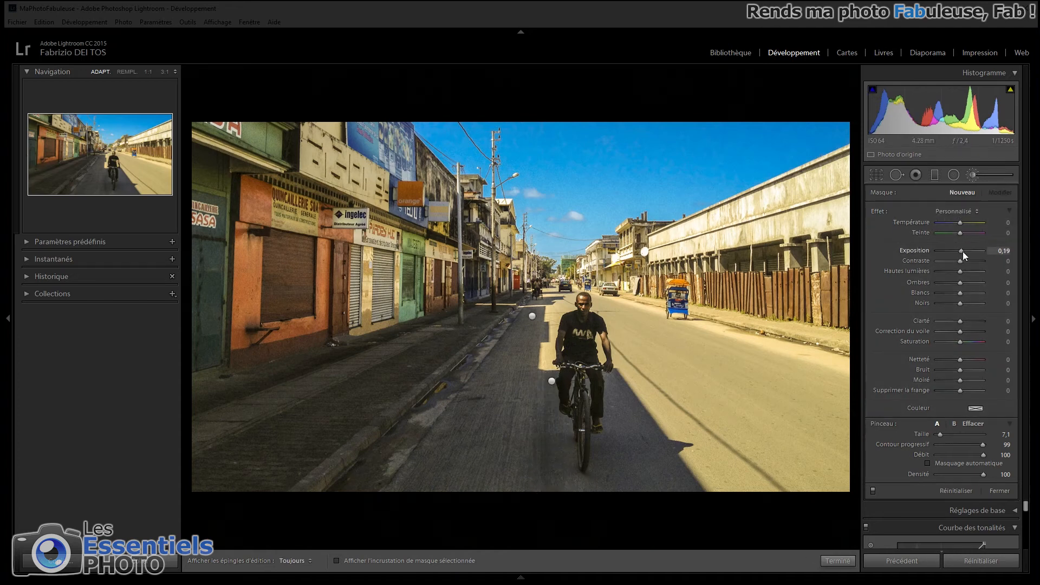
{"action": "mouse_move", "coordinate": [613, 382]}
{"action": "left_mouse_down"}
{"action": "mouse_move", "coordinate": [613, 461]}
{"action": "mouse_move", "coordinate": [611, 451]}
{"action": "left_mouse_up"}
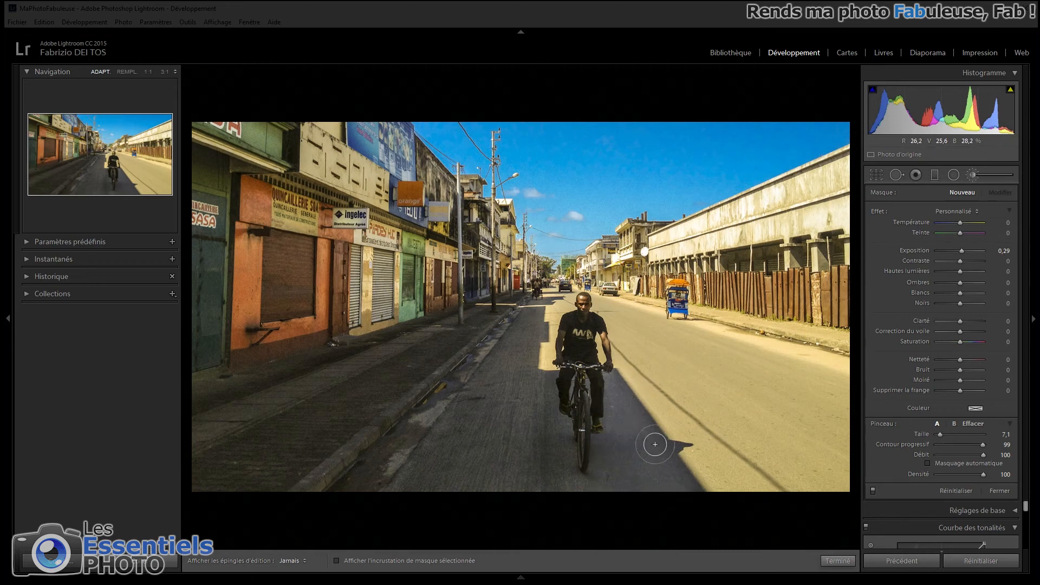
{"action": "left_click", "coordinate": [875, 490]}
{"action": "left_click", "coordinate": [875, 490]}
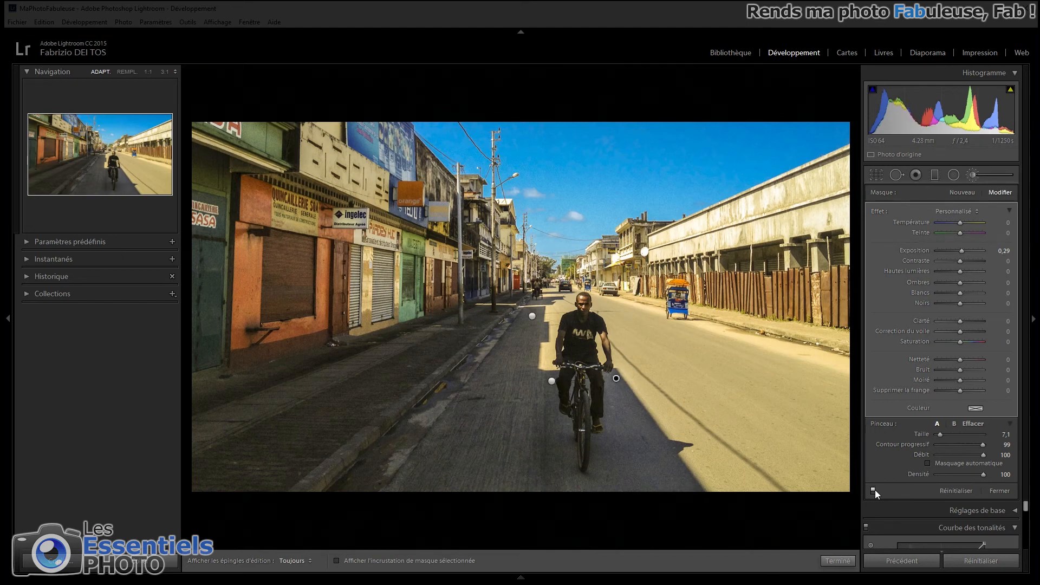
- Set the exposure of the leftmost road mask to −0.38, then check the mask overlays and the brushes' combined effect
{"action": "left_click", "coordinate": [551, 381]}
{"action": "left_click", "coordinate": [533, 316]}
{"action": "left_click_drag", "start_coordinate": [957, 250], "coordinate": [958, 251]}
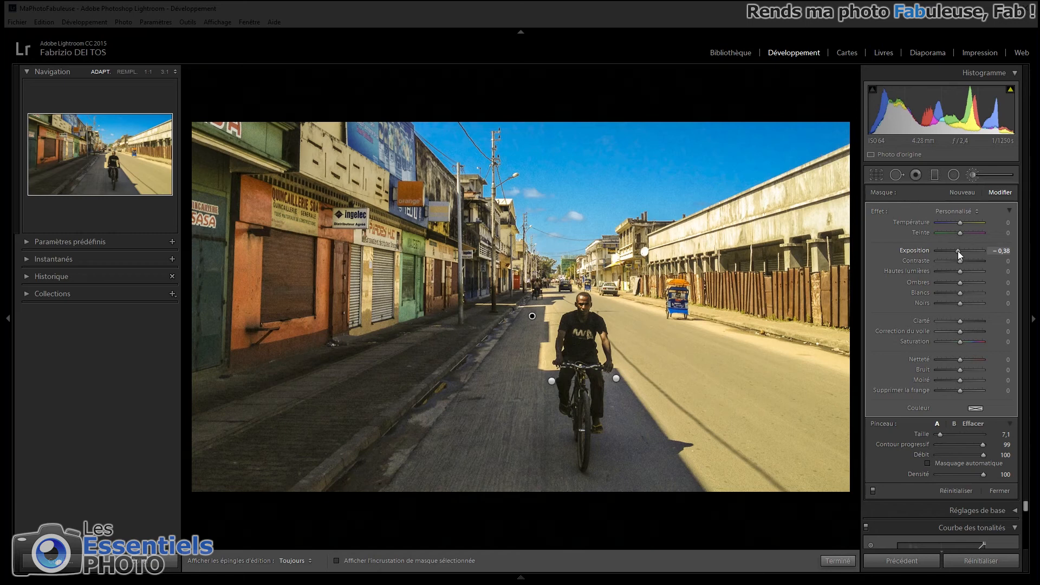
{"action": "left_click", "coordinate": [550, 382]}
{"action": "left_click", "coordinate": [532, 316]}
{"action": "key", "text": "alt"}
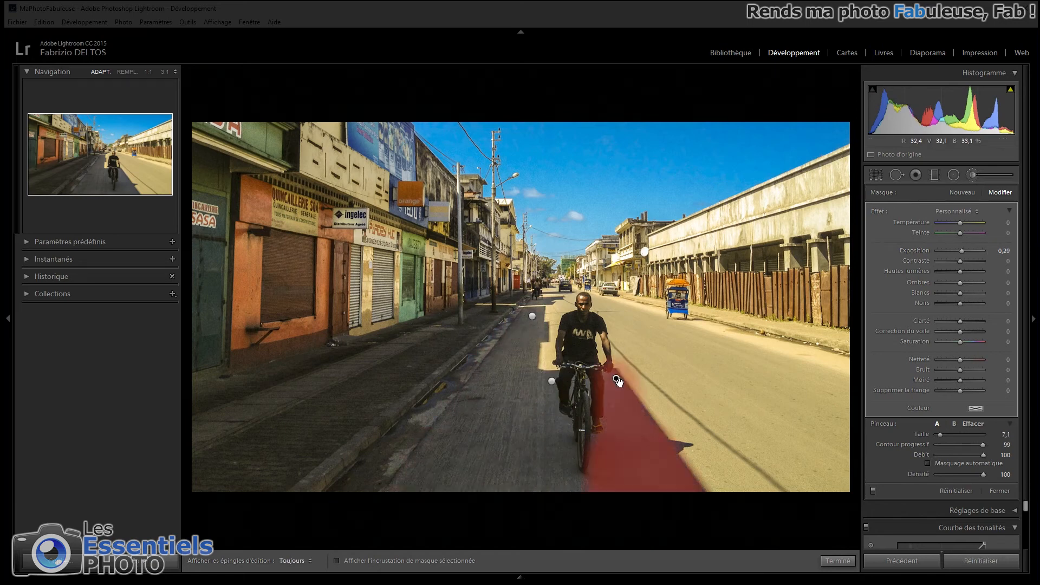
{"action": "left_click", "coordinate": [873, 491]}
{"action": "left_click", "coordinate": [873, 490]}
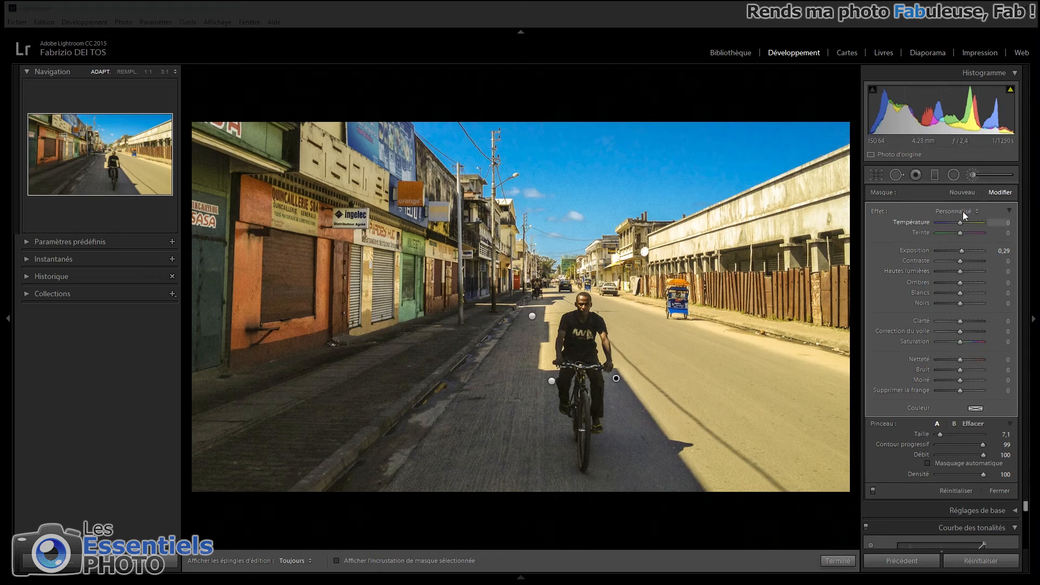
- Add a new brush mask with reset settings, paint it over the cyclist's upper body and adjust its shadows and blacks
{"action": "left_click", "coordinate": [959, 192]}
{"action": "double_click", "coordinate": [876, 209]}
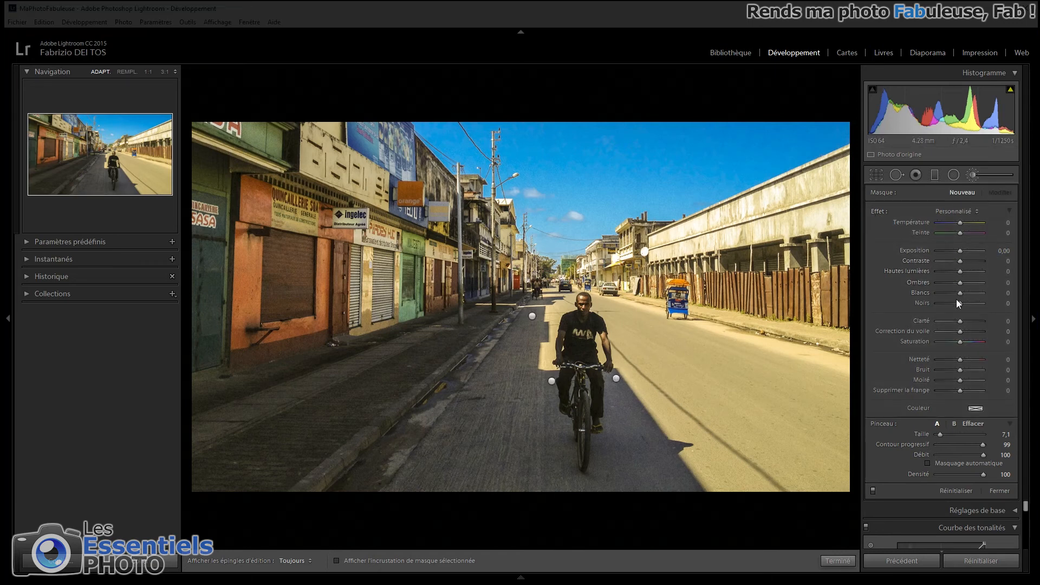
{"action": "left_click_drag", "start_coordinate": [963, 281], "coordinate": [967, 285]}
{"action": "key", "text": "h"}
{"action": "mouse_move", "coordinate": [572, 343]}
{"action": "left_mouse_down"}
{"action": "mouse_move", "coordinate": [587, 399]}
{"action": "mouse_move", "coordinate": [593, 337]}
{"action": "mouse_move", "coordinate": [584, 334]}
{"action": "left_mouse_up"}
{"action": "left_click_drag", "start_coordinate": [955, 304], "coordinate": [969, 283]}
- Extend the cyclist mask over the legs with a smaller brush, readjust its shadows and blacks, and close the adjustment brush
{"action": "key", "text": "alt"}
{"action": "left_click_drag", "start_coordinate": [940, 434], "coordinate": [939, 435]}
{"action": "key", "text": "alt"}
{"action": "mouse_move", "coordinate": [590, 385]}
{"action": "left_mouse_down"}
{"action": "mouse_move", "coordinate": [573, 407]}
{"action": "mouse_move", "coordinate": [592, 444]}
{"action": "left_mouse_up"}
{"action": "left_click_drag", "start_coordinate": [956, 303], "coordinate": [971, 282]}
{"action": "left_click", "coordinate": [974, 175]}
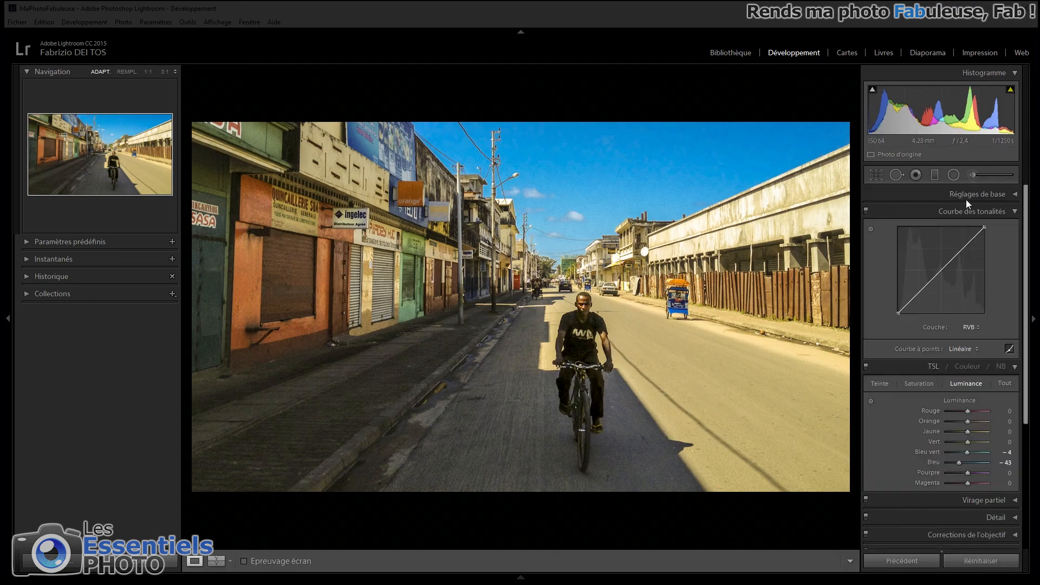
- Apply the medium contrast point curve and a post-crop vignette with amount −21 and feather 69, then compare before and after
{"action": "left_click", "coordinate": [966, 349]}
{"action": "left_click", "coordinate": [956, 373]}
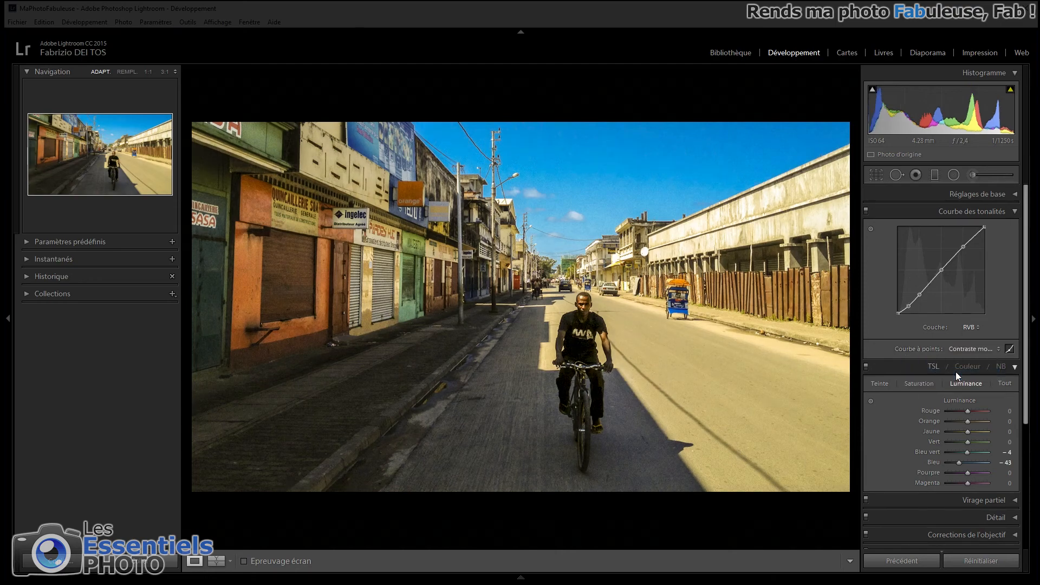
{"action": "scroll", "coordinate": [994, 411], "scroll_direction": "down", "scroll_amount": 3}
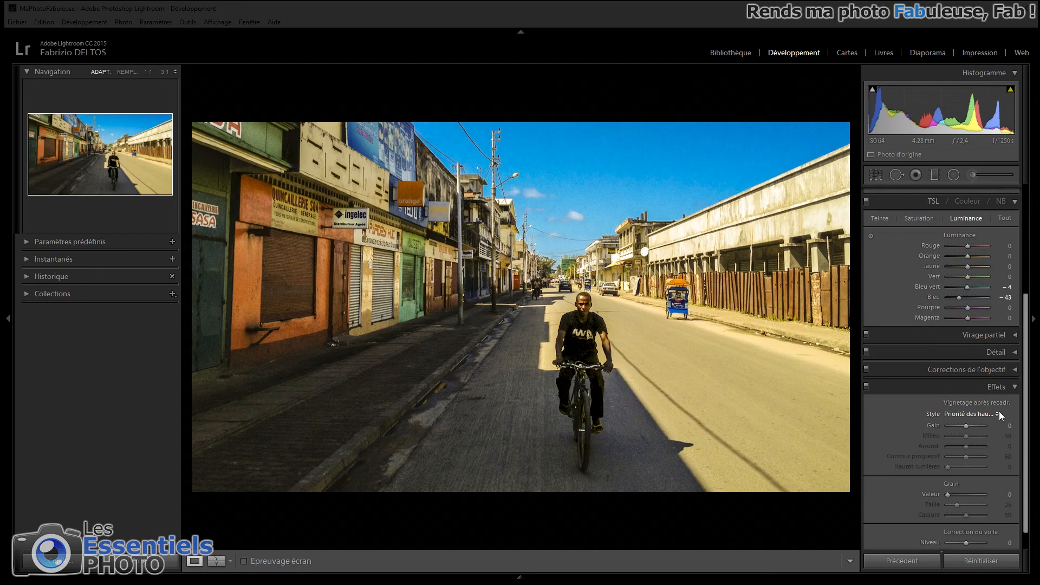
{"action": "left_click_drag", "start_coordinate": [967, 424], "coordinate": [973, 457]}
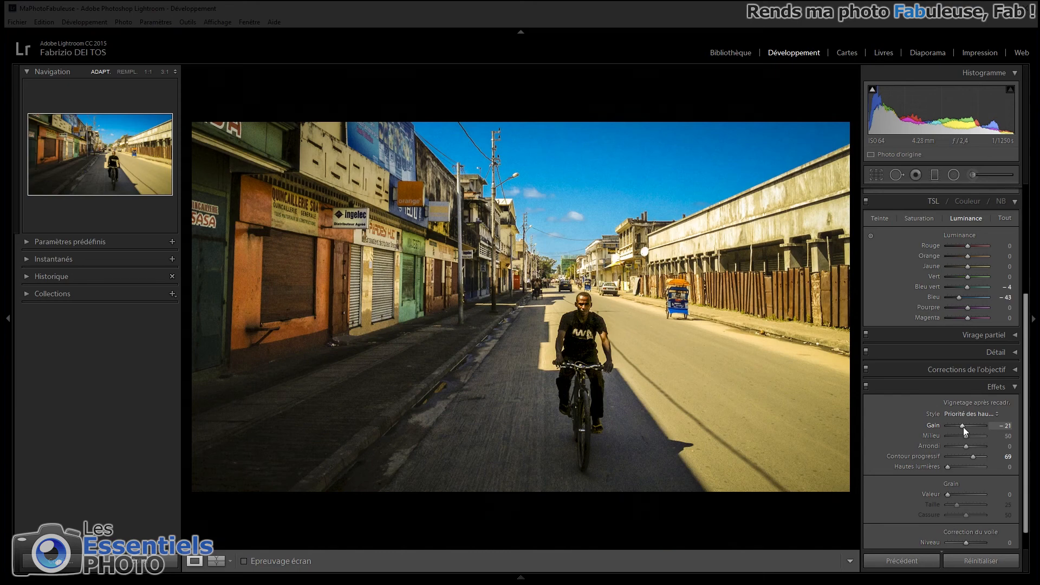
{"action": "key", "text": "backslash"}
{"action": "key", "text": "backslash"}
- Shift the photo's green hue to +84
{"action": "scroll", "coordinate": [888, 325], "scroll_direction": "up", "scroll_amount": 2}
{"action": "left_click", "coordinate": [880, 260]}
{"action": "left_click_drag", "start_coordinate": [968, 318], "coordinate": [987, 320]}
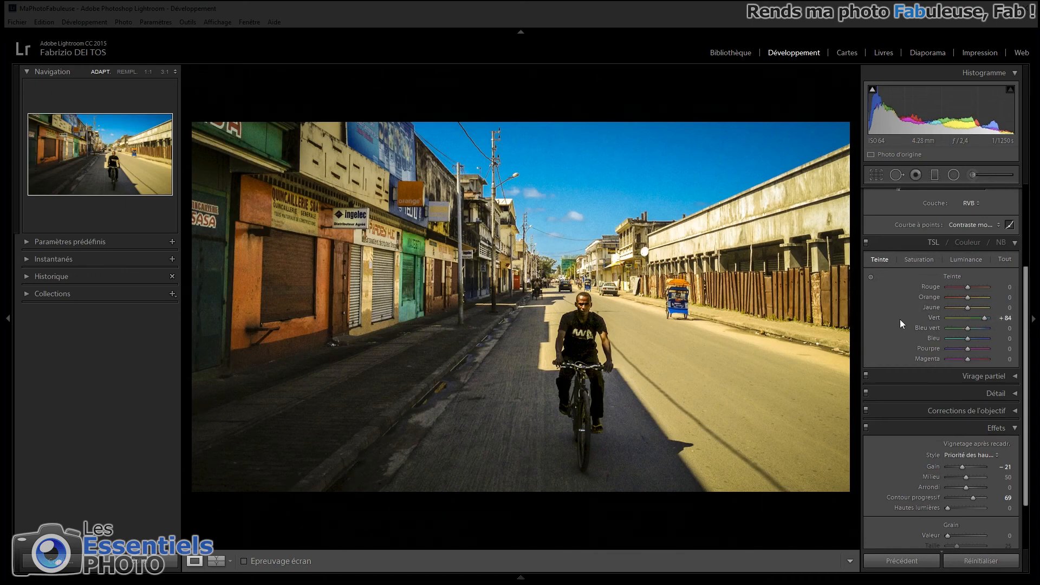
- Convert the photo to black and white and darken the sky with targeted adjustment, bringing blue to −32 and aqua to −5
{"action": "key", "text": "v"}
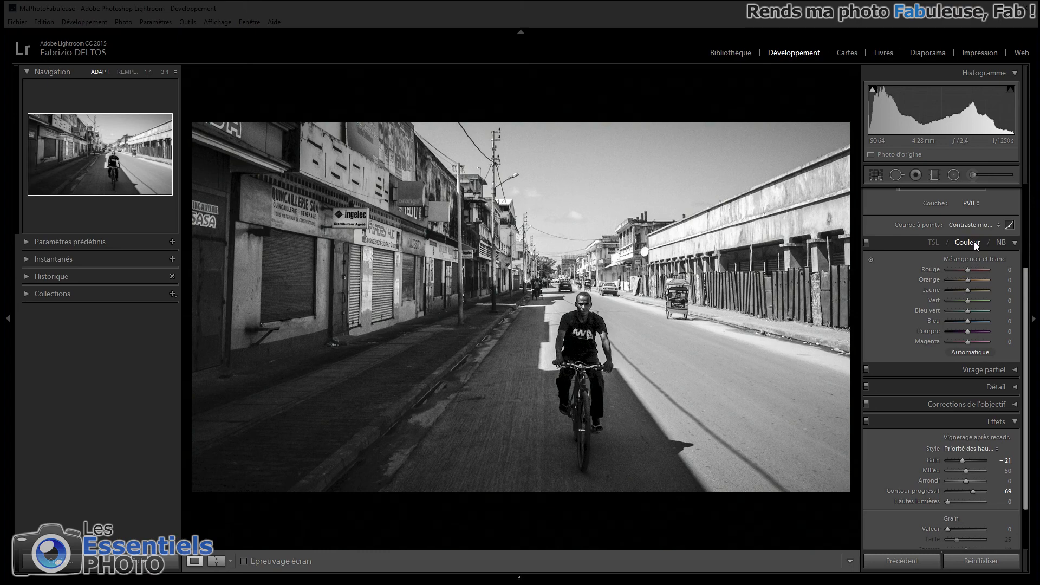
{"action": "left_click", "coordinate": [871, 260]}
{"action": "left_click_drag", "start_coordinate": [661, 174], "coordinate": [661, 191]}
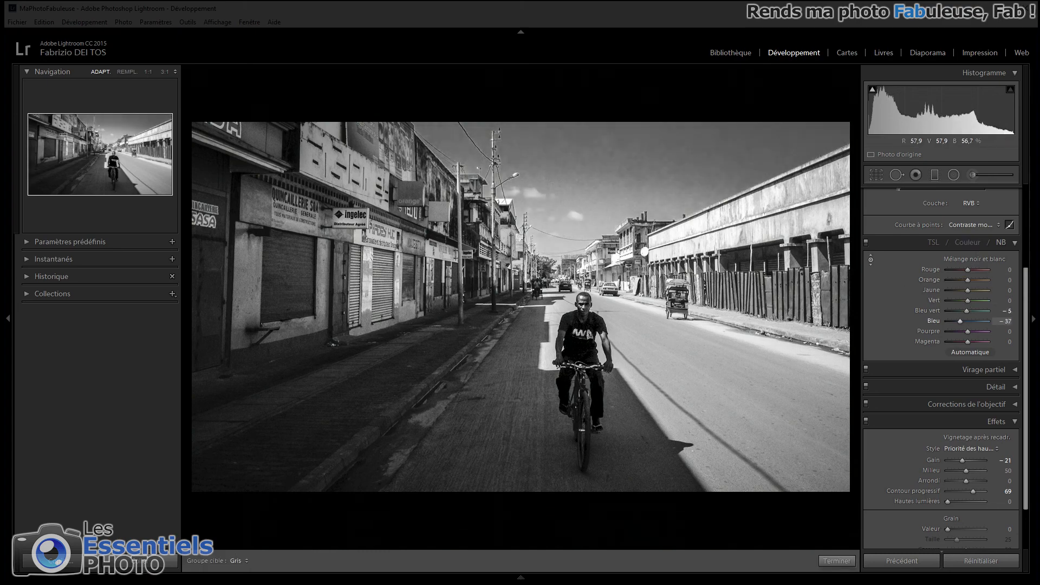
- Raise the contrast to +28 and set blue in the black-and-white mix to −22
{"action": "scroll", "coordinate": [967, 223], "scroll_direction": "up", "scroll_amount": 6}
{"action": "left_click_drag", "start_coordinate": [969, 293], "coordinate": [976, 294]}
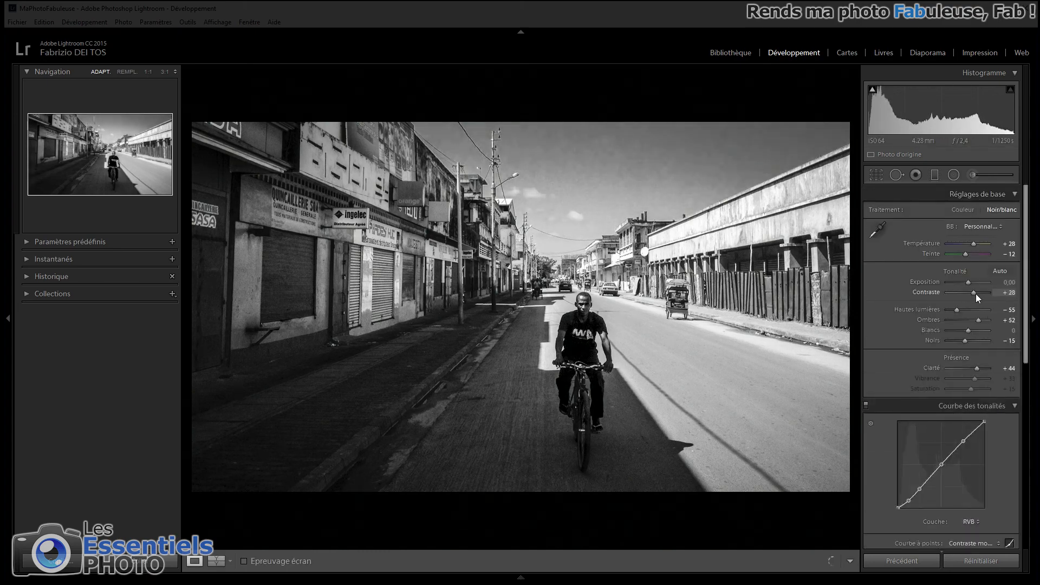
{"action": "scroll", "coordinate": [975, 304], "scroll_direction": "down", "scroll_amount": 6}
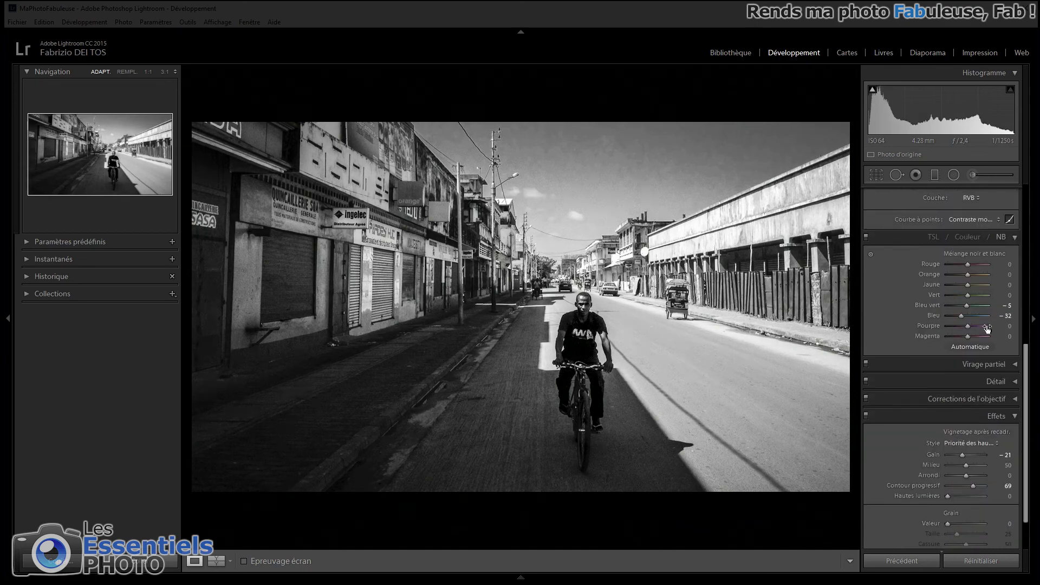
{"action": "left_click_drag", "start_coordinate": [962, 316], "coordinate": [964, 316]}
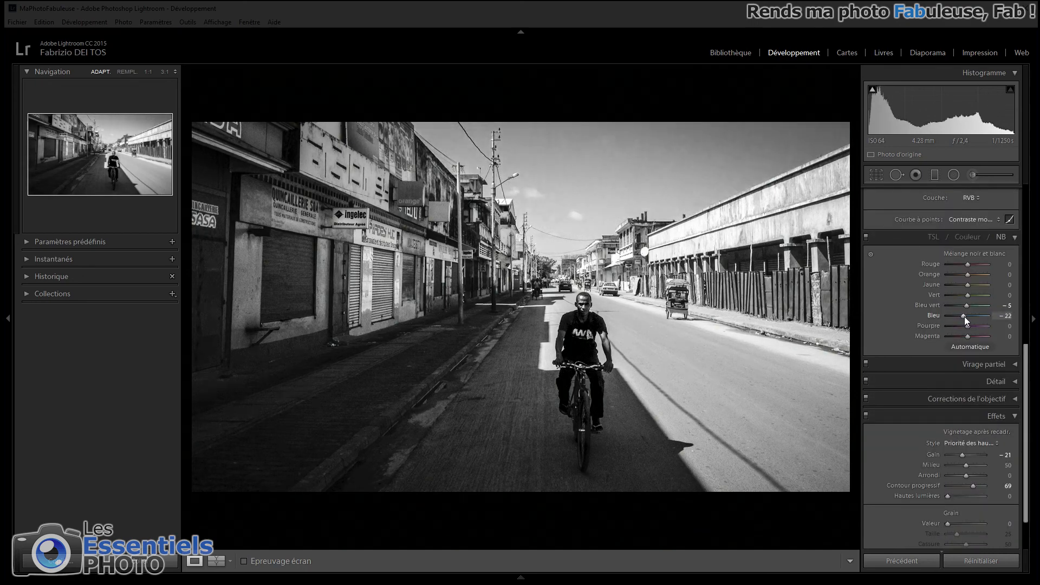